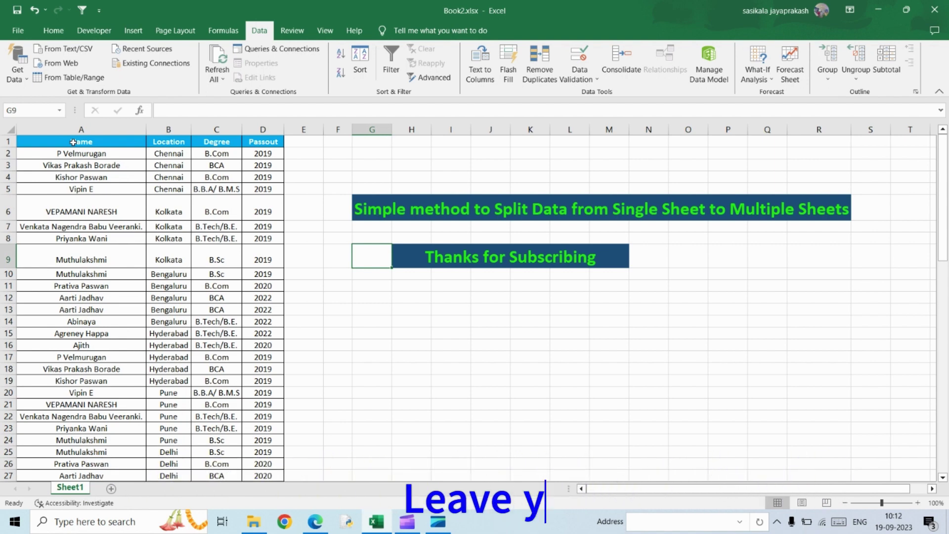
Select the Name, Location, Degree and Passout column headings of the student data.
left_click(73, 143)
left_click(168, 142)
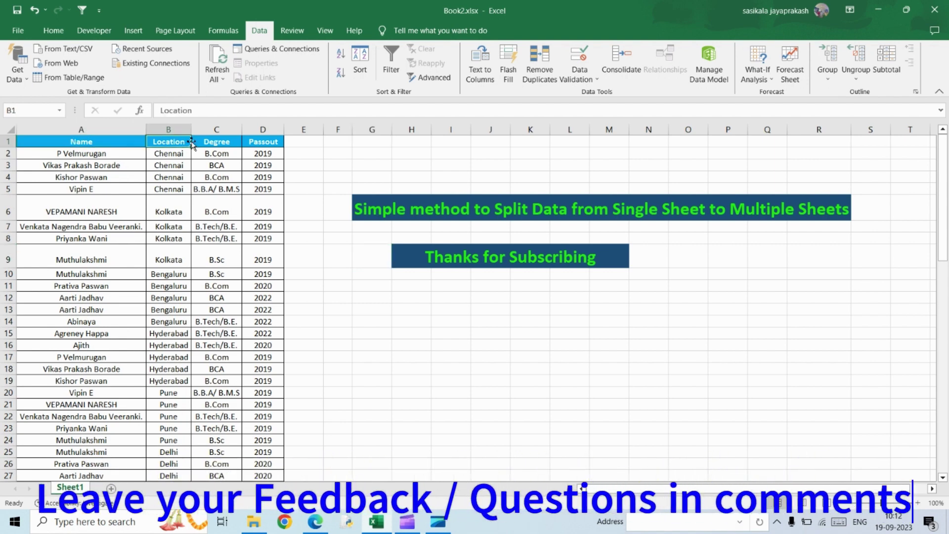
left_click(207, 142)
left_click(273, 144)
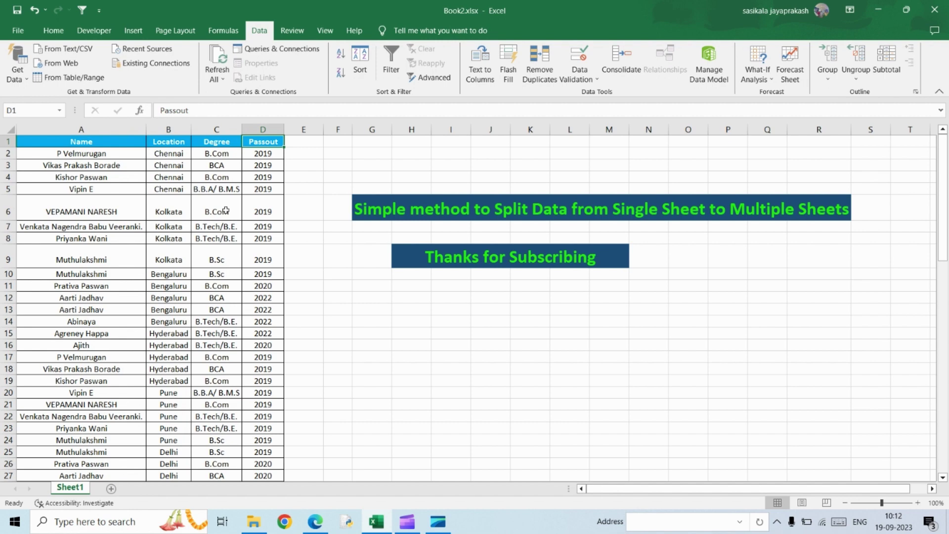
Convert the whole student data range into an Excel table with headers.
left_click(132, 213)
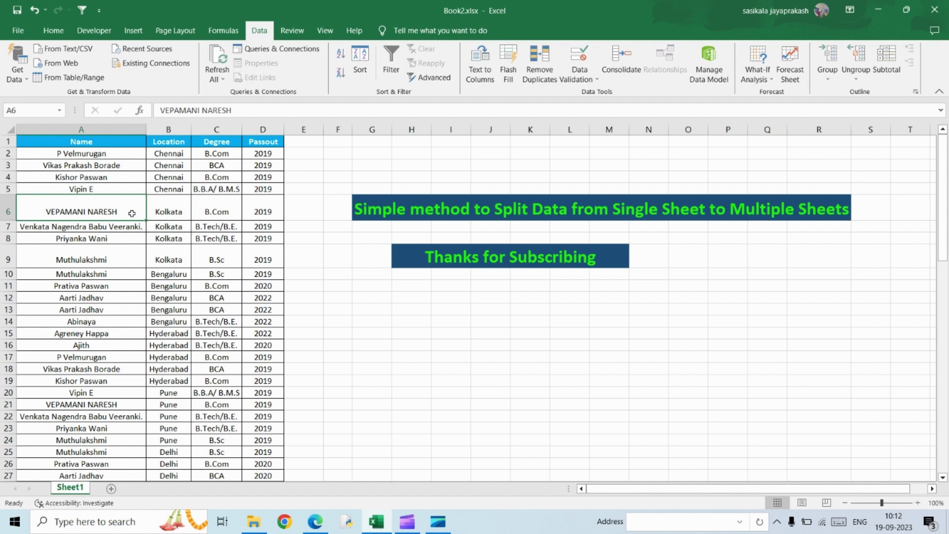
key("ctrl+a")
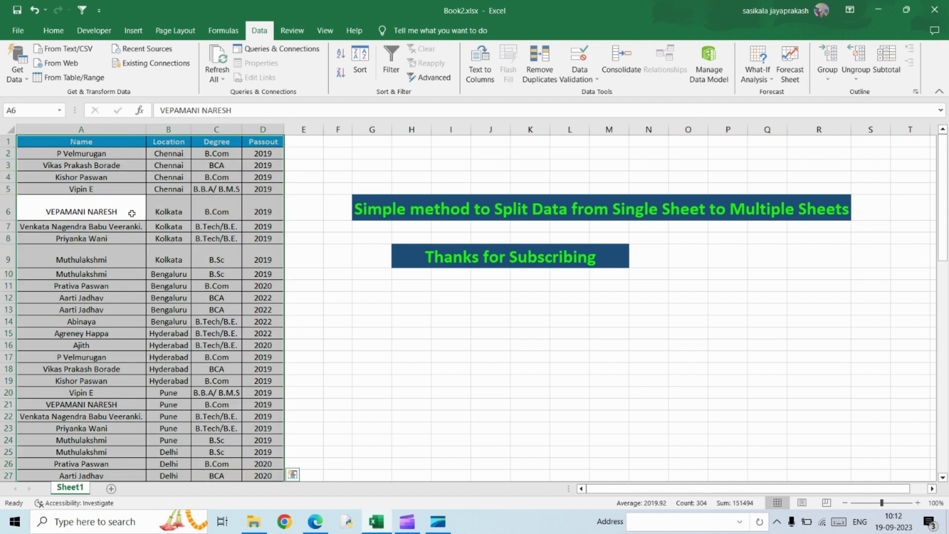
key("ctrl+t")
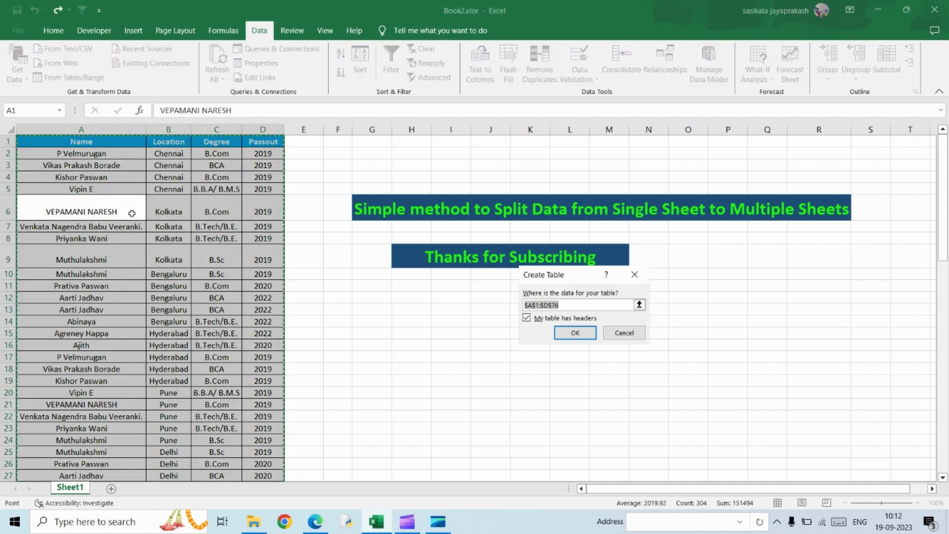
left_click(578, 335)
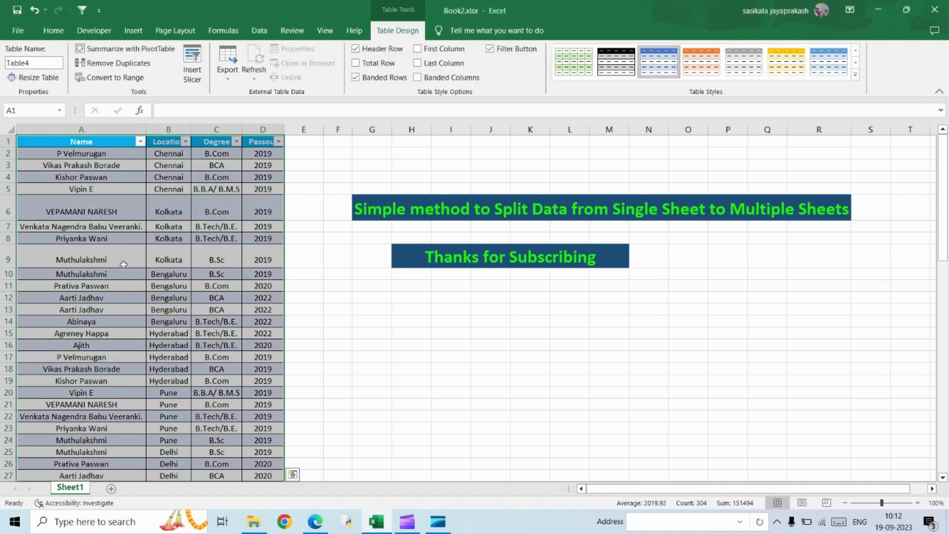
left_click(102, 177)
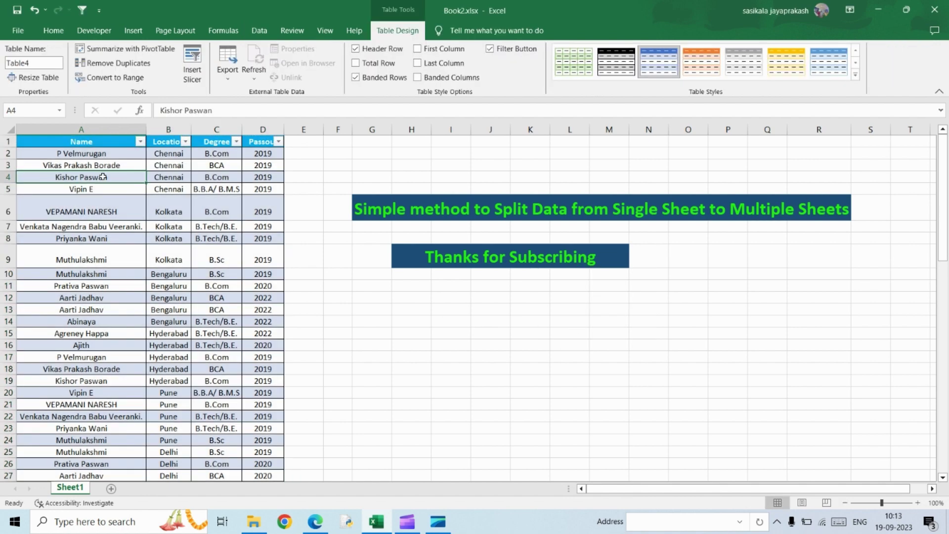
Load the table into the Power Query Editor via Get Data > From Table/Range.
left_click(268, 32)
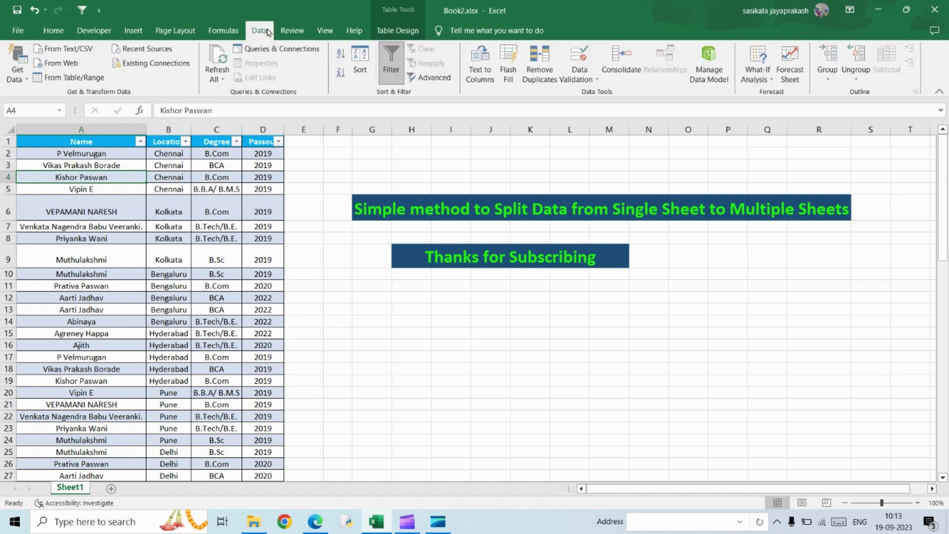
left_click(25, 83)
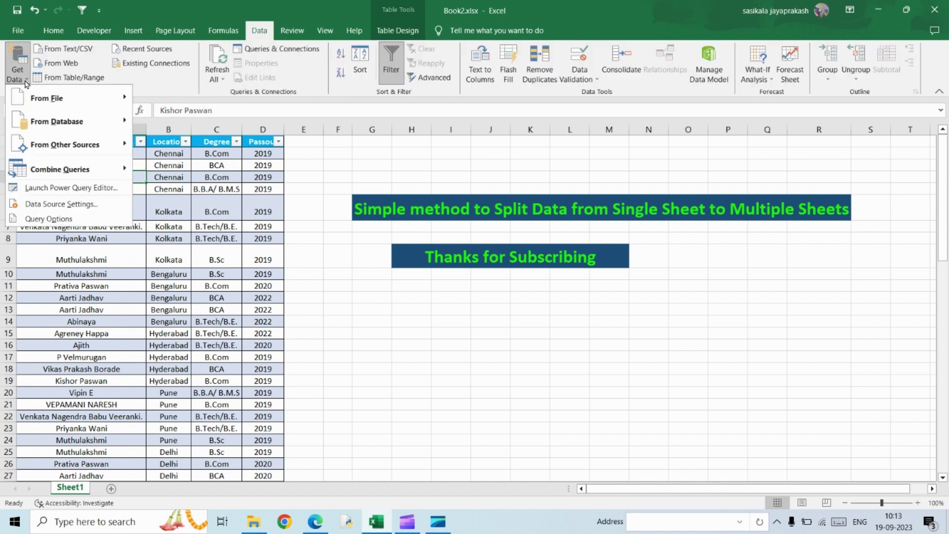
mouse_move(55, 151)
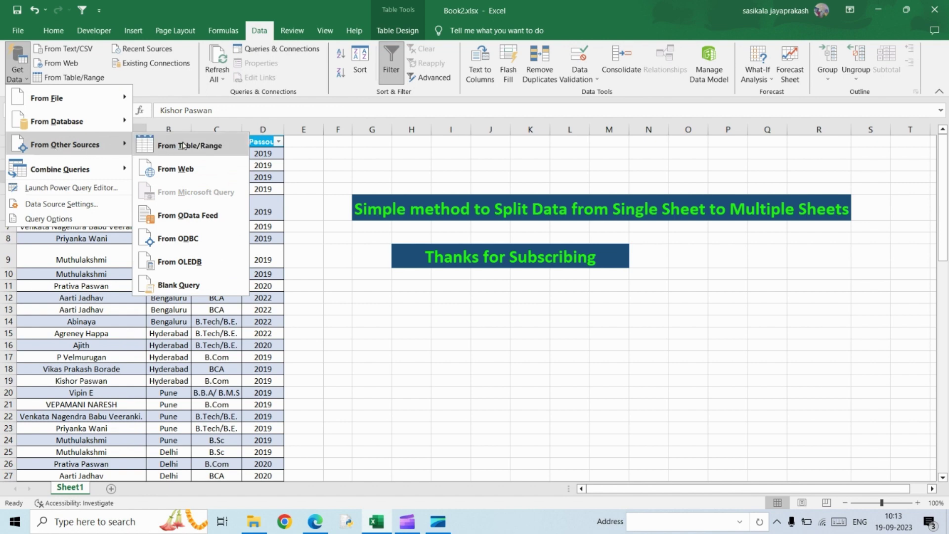
left_click(185, 147)
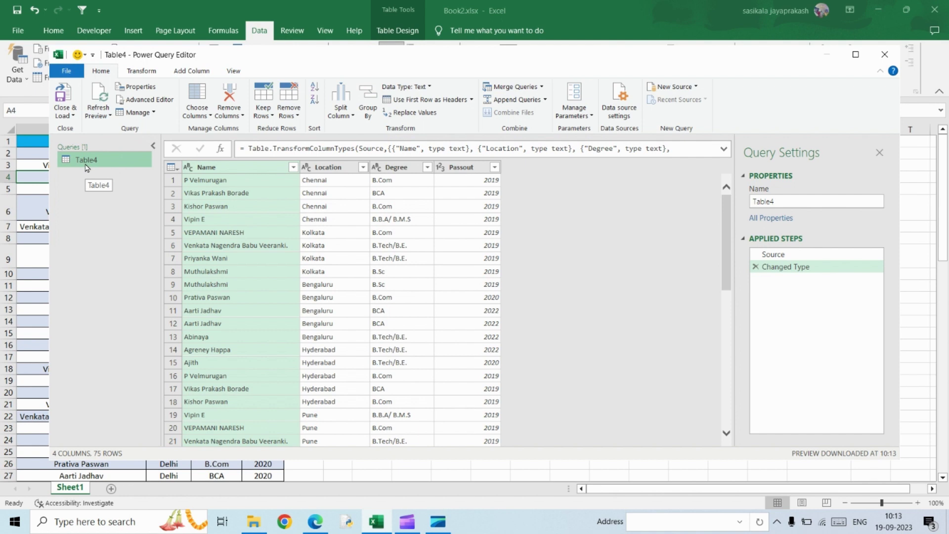
Check the Location filter values, then duplicate the Table4 query repeatedly.
left_click(363, 168)
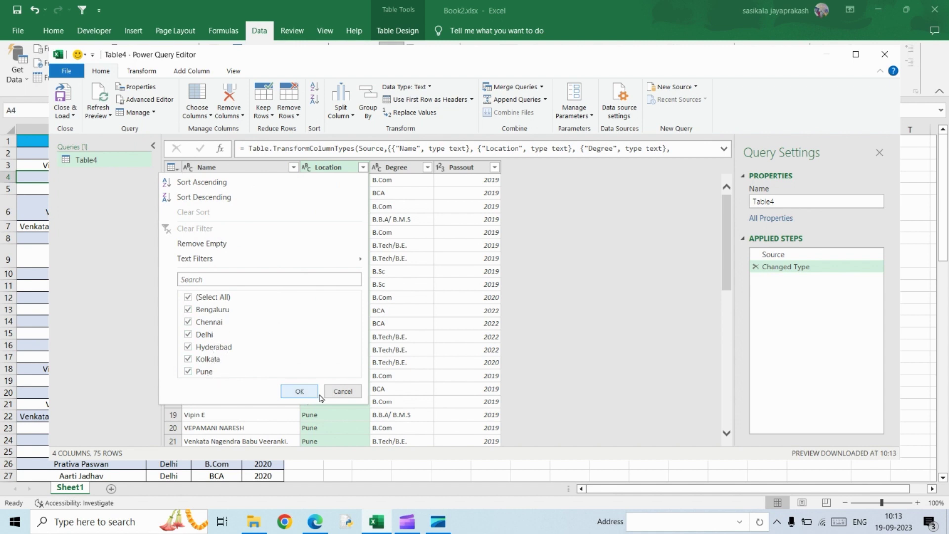
left_click(342, 393)
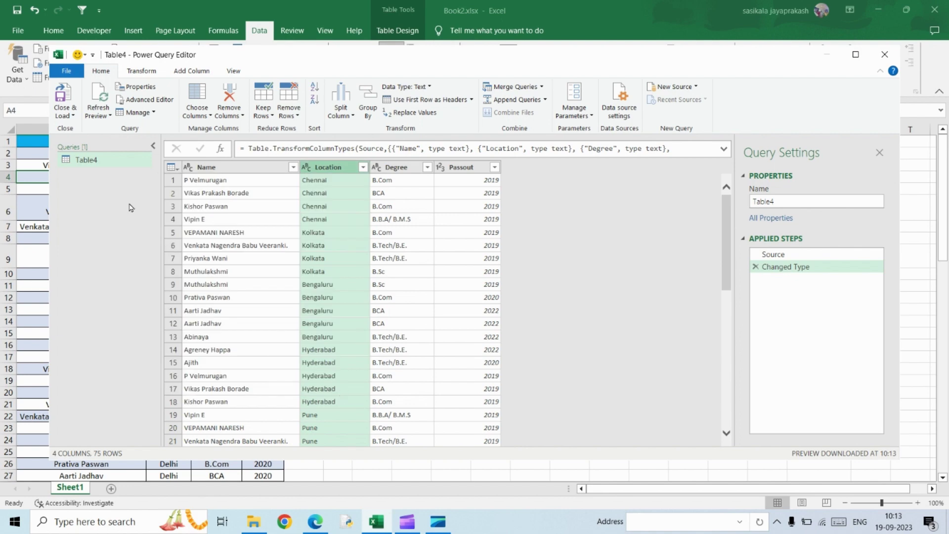
right_click(89, 165)
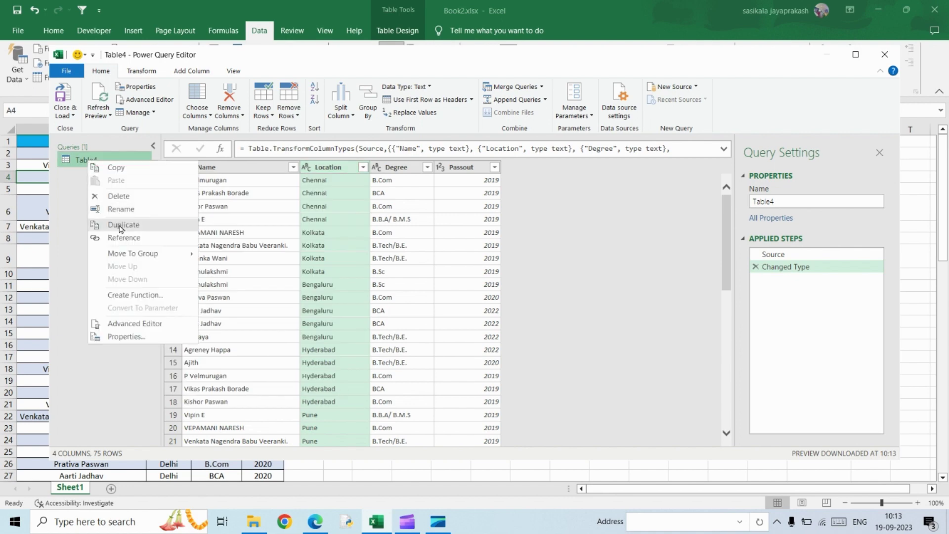
left_click(121, 224)
right_click(89, 176)
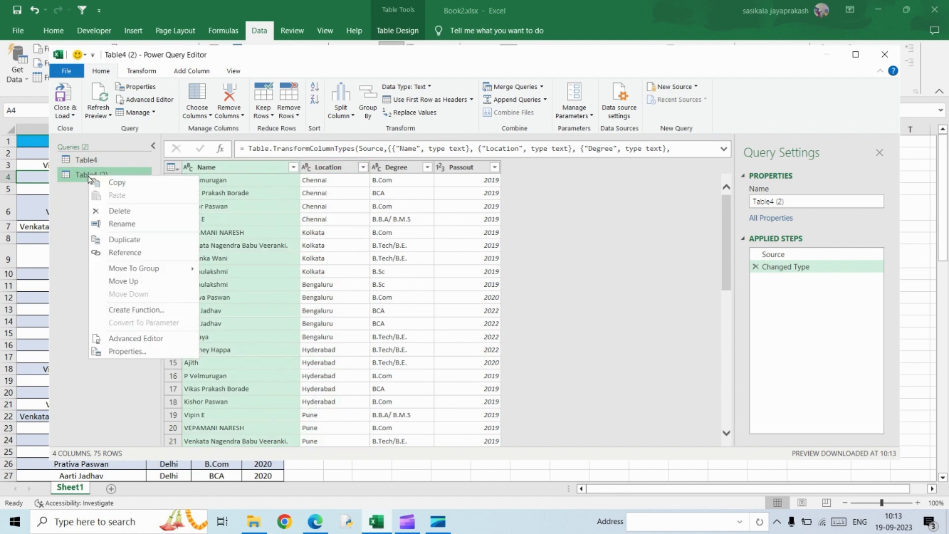
left_click(125, 242)
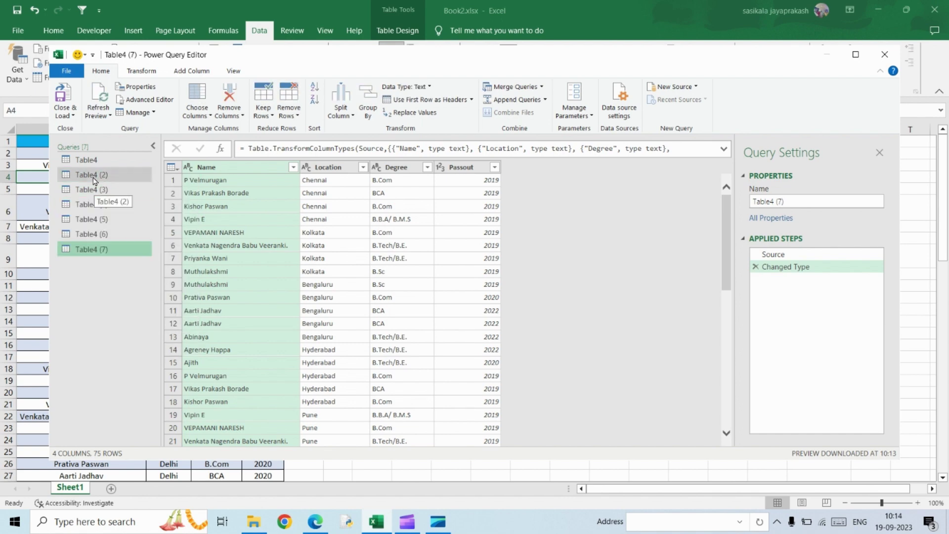
Filter Table4 (2) to Location Bengaluru only and Table4 (3) to Chennai only.
left_click(93, 177)
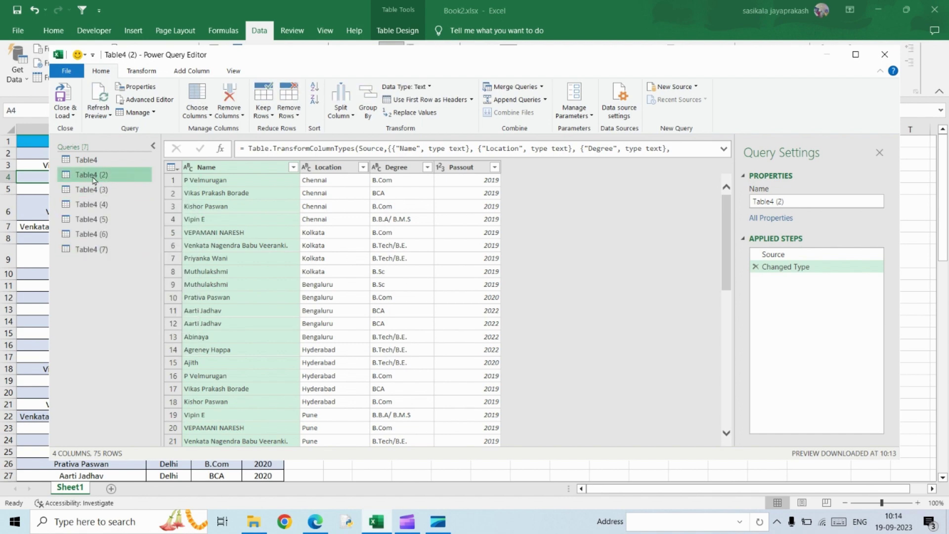
left_click(364, 167)
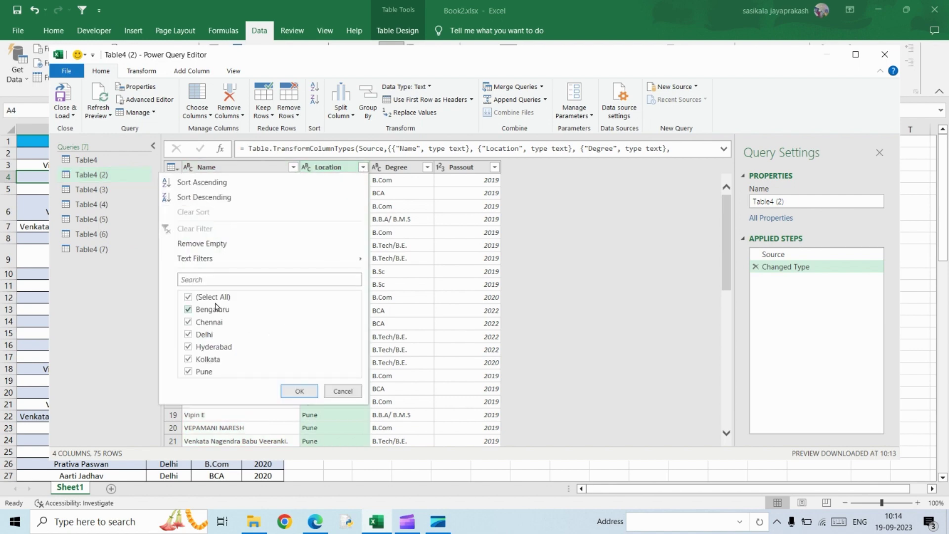
left_click(188, 297)
left_click(188, 309)
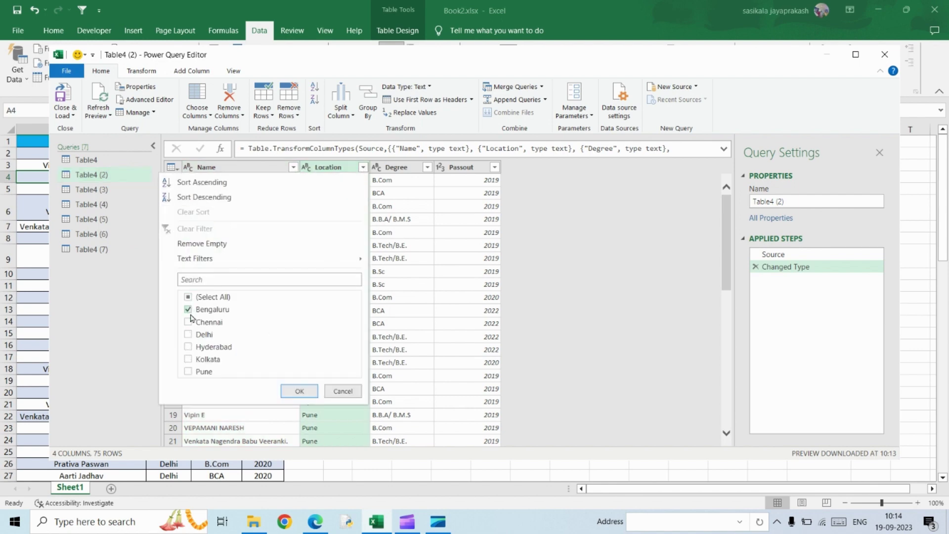
left_click(297, 390)
left_click(91, 191)
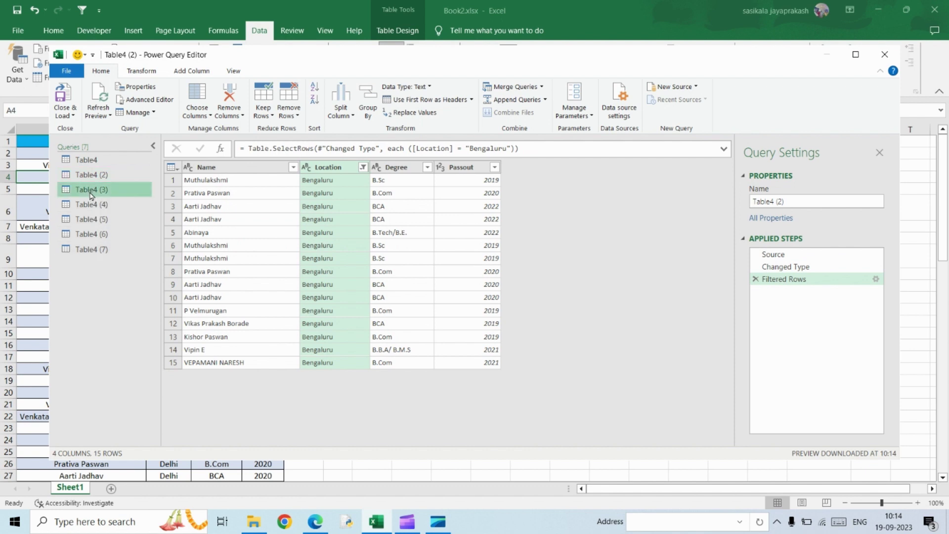
left_click(363, 168)
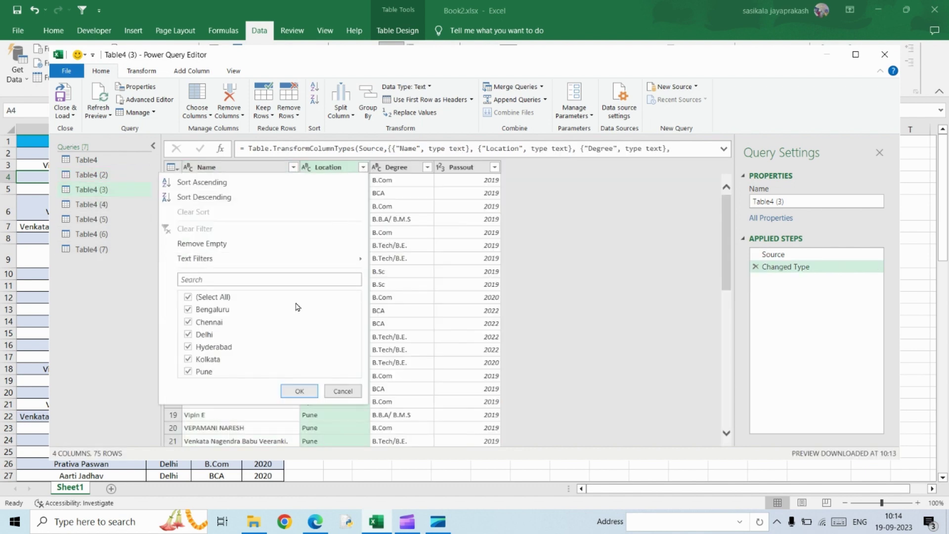
left_click(208, 298)
left_click(193, 321)
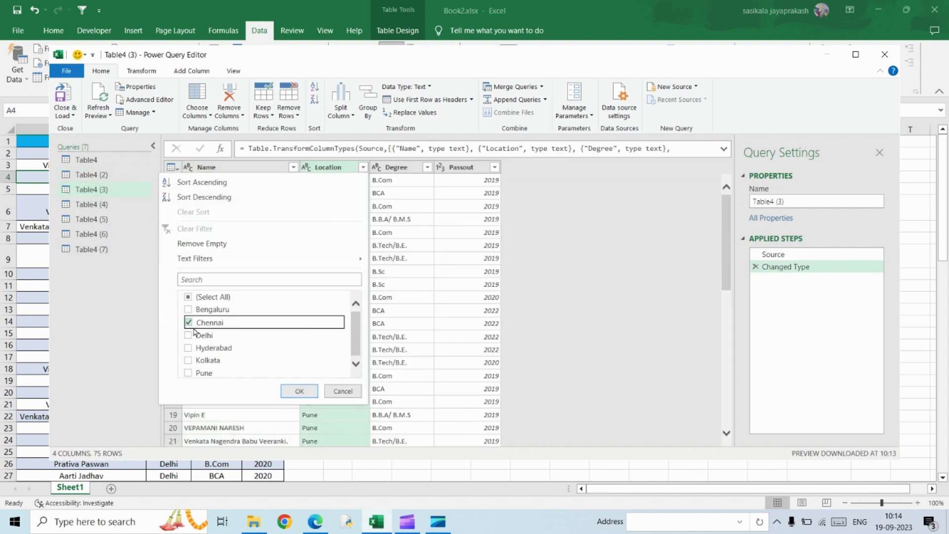
left_click(298, 391)
Filter Table4 (4) to Location Delhi only and Table4 (5) to Hyderabad only.
left_click(93, 204)
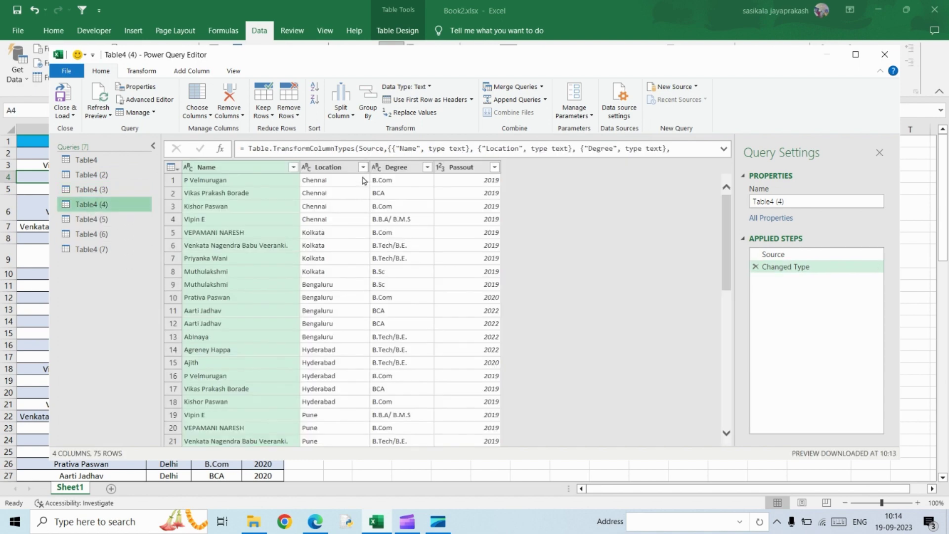
left_click(363, 168)
left_click(198, 297)
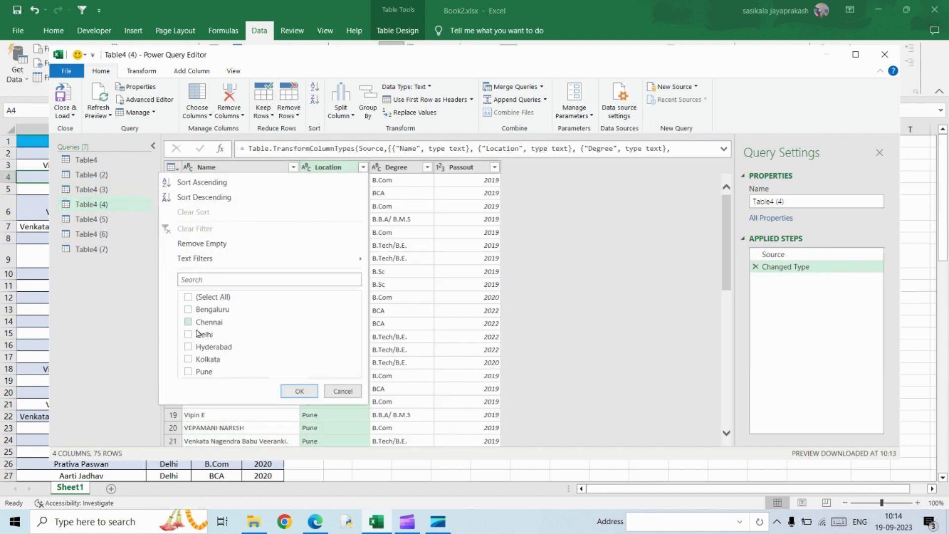
left_click(190, 348)
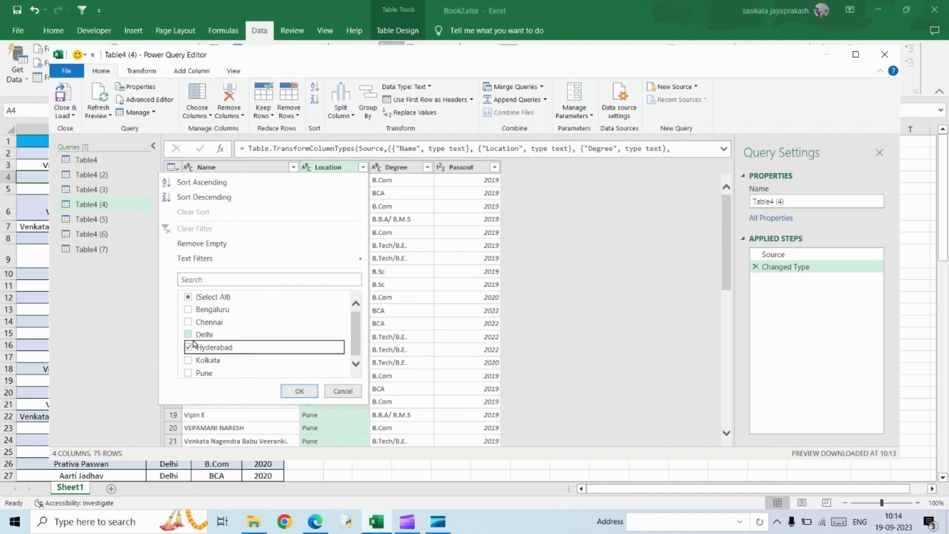
left_click(191, 336)
left_click(190, 349)
left_click(298, 392)
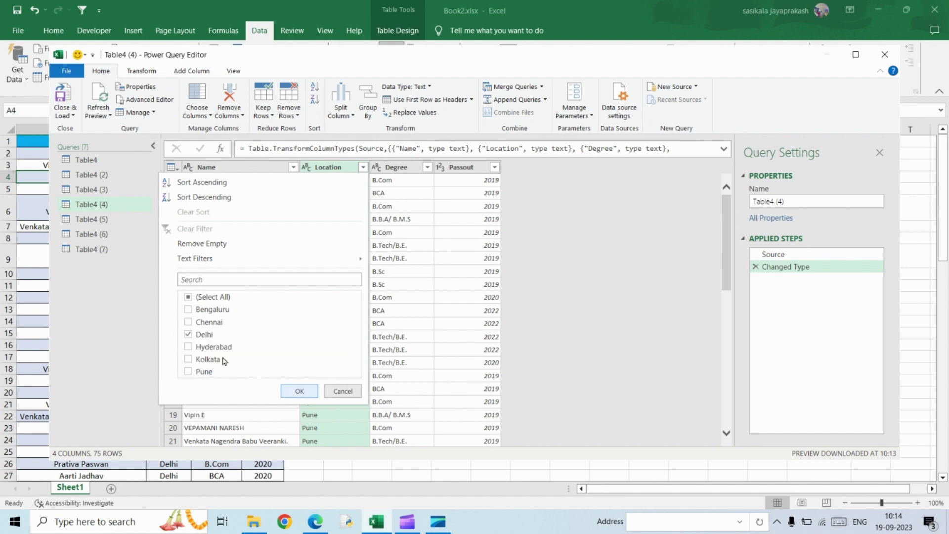
left_click(92, 223)
left_click(363, 168)
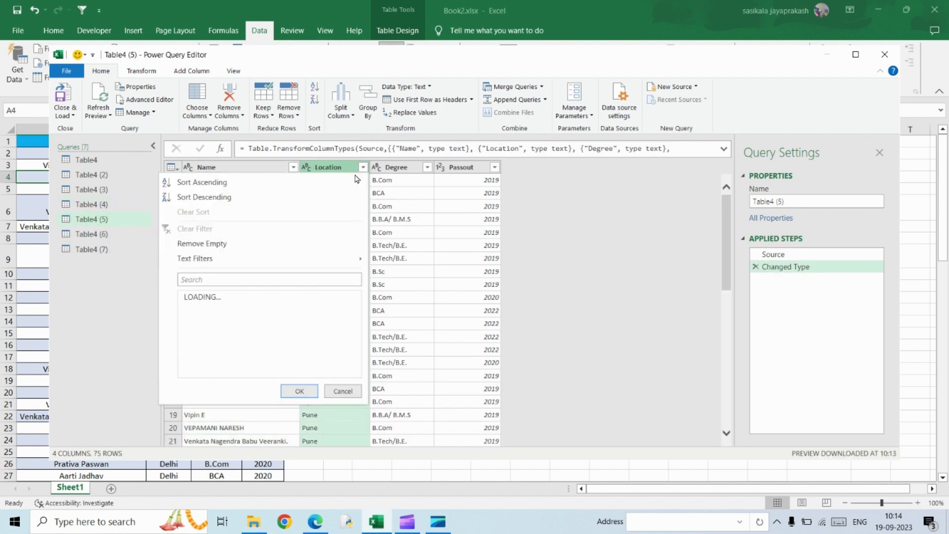
left_click(203, 298)
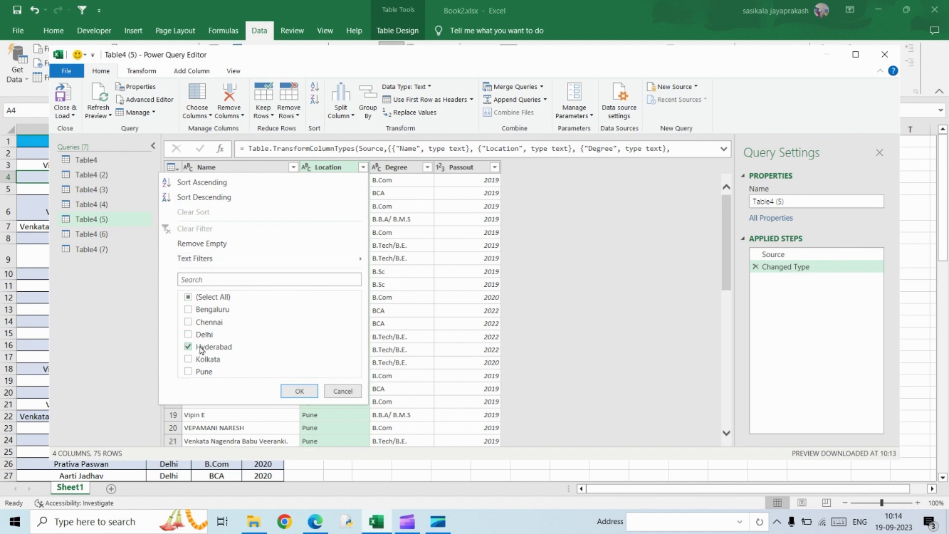
left_click(293, 391)
Filter Table4 (6) to Location Kolkata only and select only Pune for Table4 (7).
left_click(118, 235)
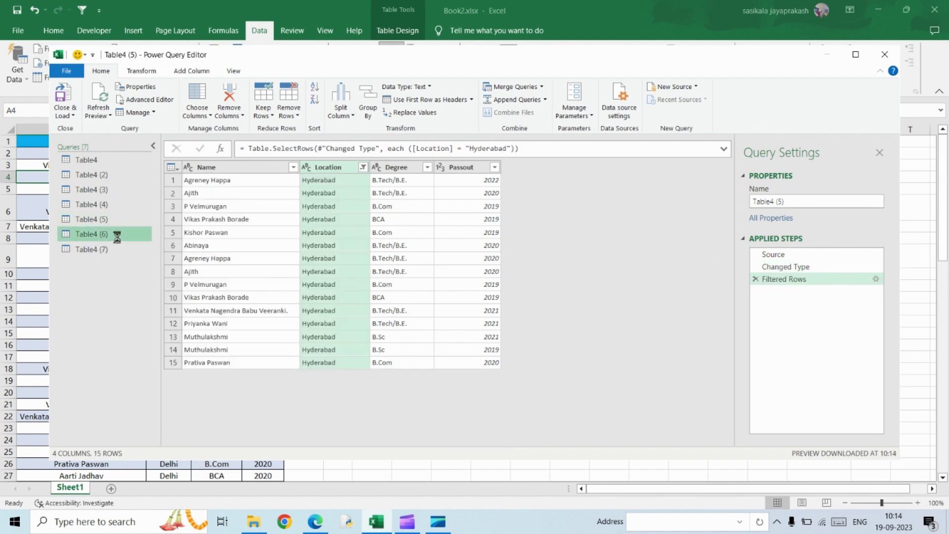
left_click(363, 167)
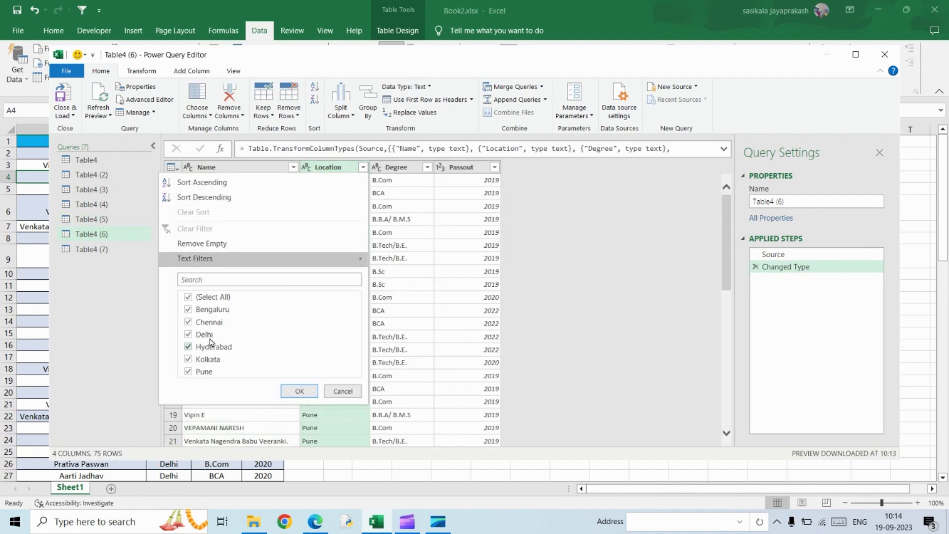
left_click(189, 297)
left_click(190, 360)
left_click(299, 391)
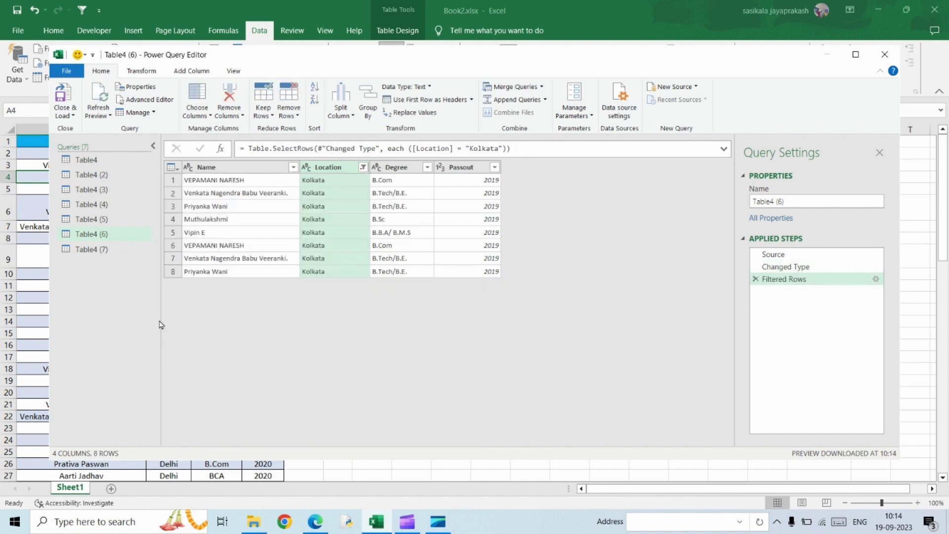
left_click(94, 250)
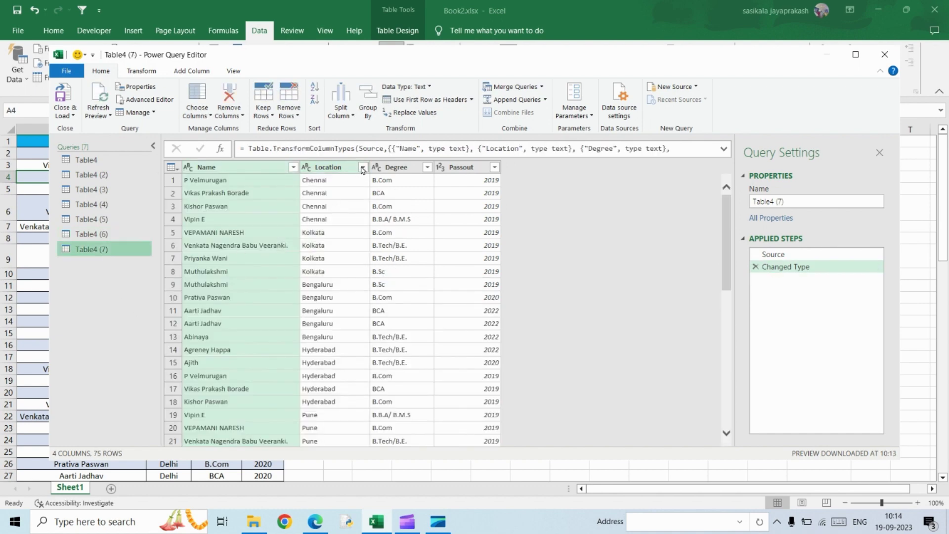
left_click(363, 168)
left_click(209, 297)
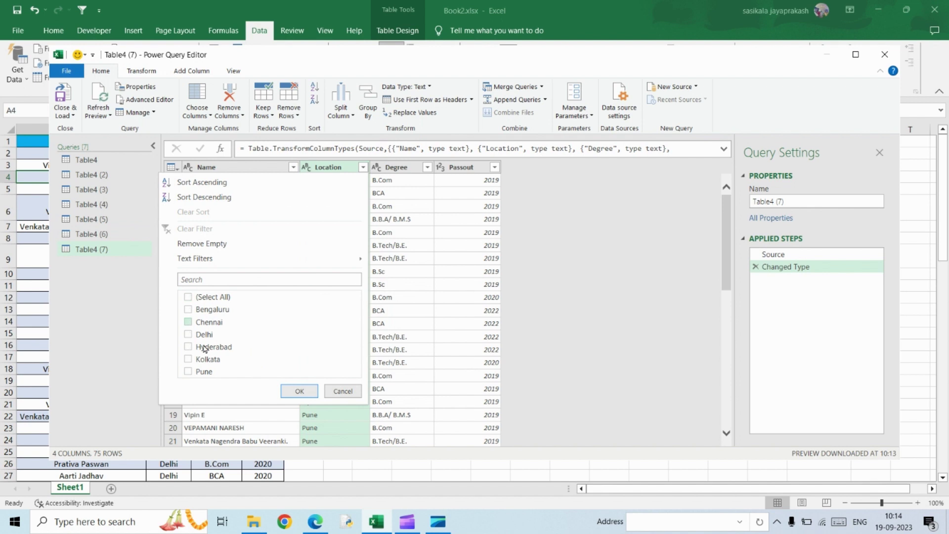
left_click(202, 371)
Apply the Pune-only filter, then Close & Load all queries to the workbook.
left_click(301, 390)
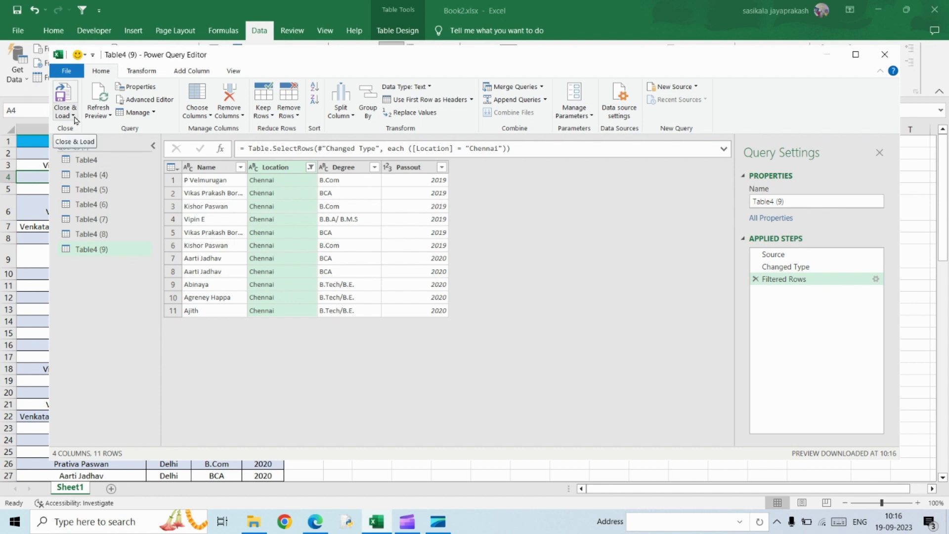
left_click(75, 118)
left_click(91, 129)
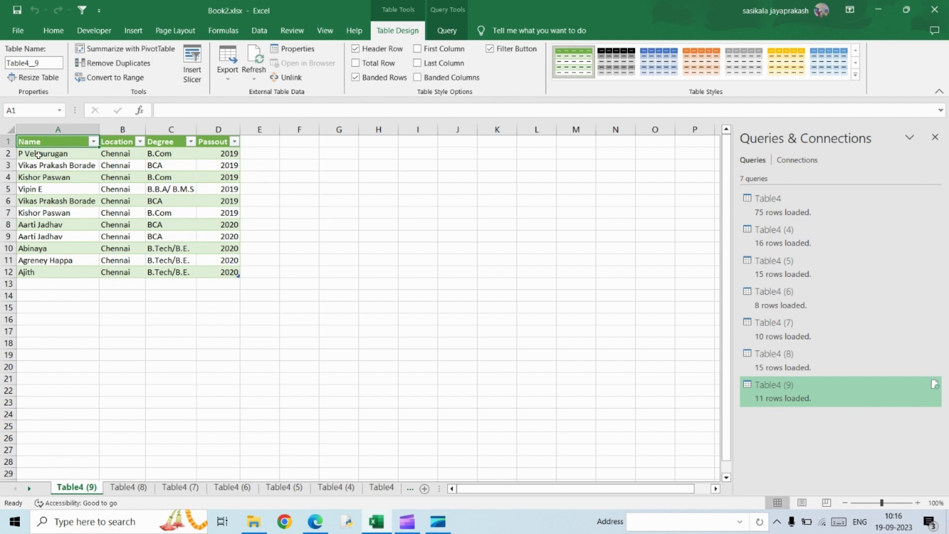
Check the Chennai, Bengaluru, Pune, Kolkata and Hyderabad sheets' Location values.
left_click(119, 177)
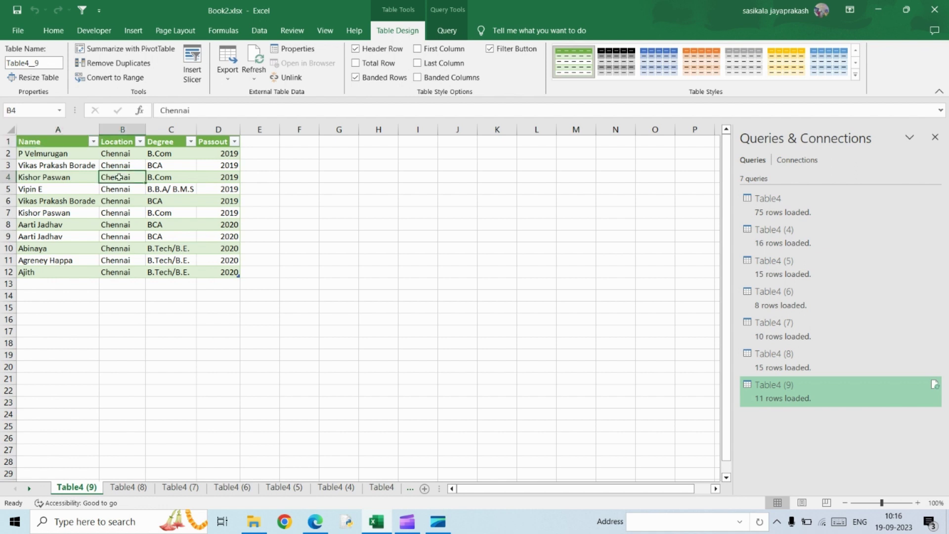
left_click(129, 488)
left_click(121, 226)
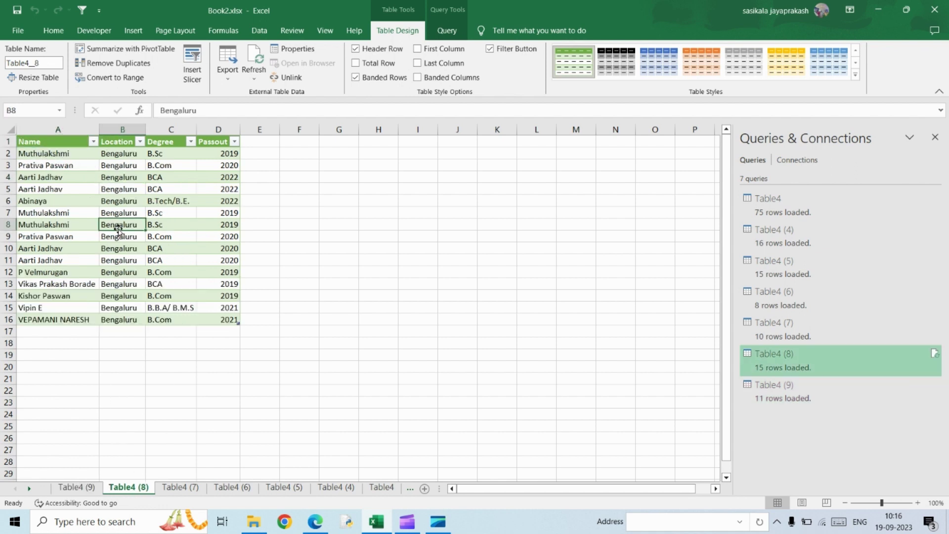
left_click(186, 490)
left_click(232, 488)
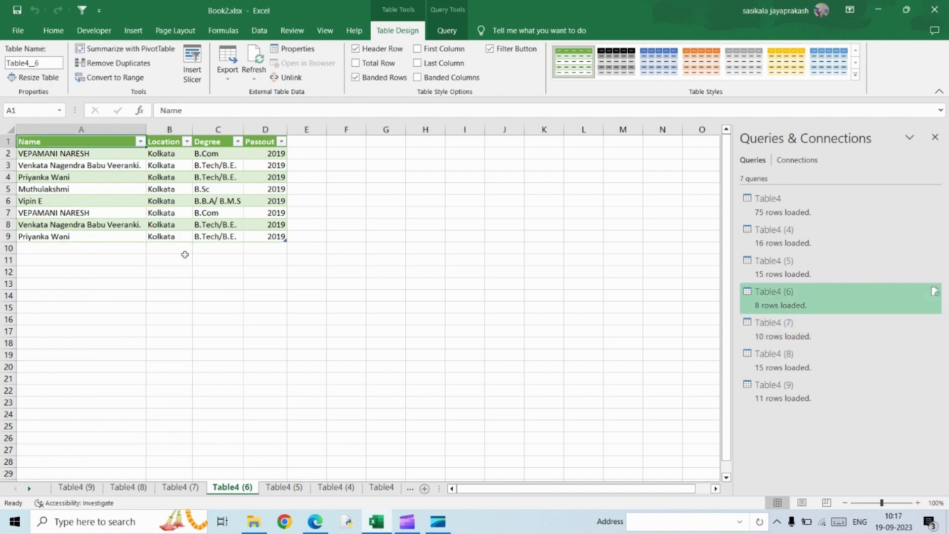
left_click(170, 216)
left_click(283, 487)
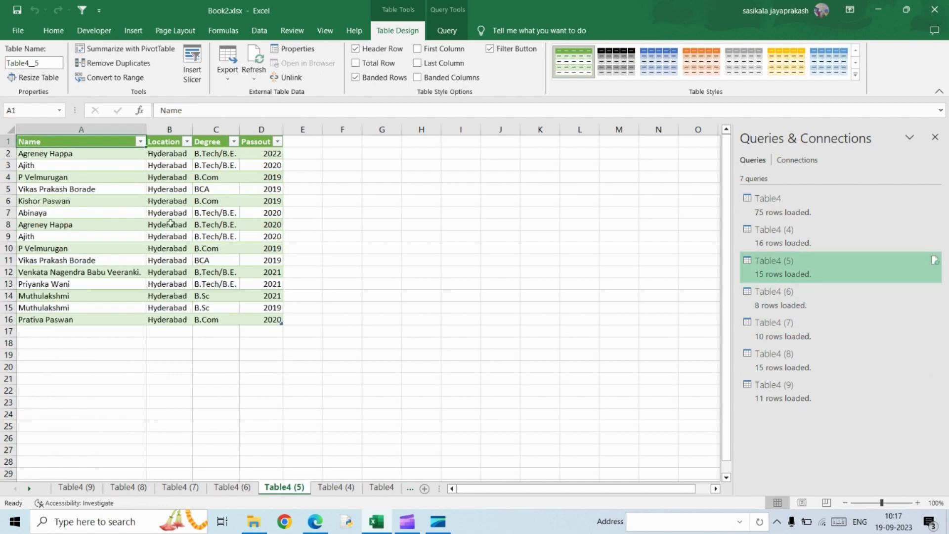
Inspect the Location, Degree and Passout values on the Delhi sheet Table4 (4).
left_click(336, 488)
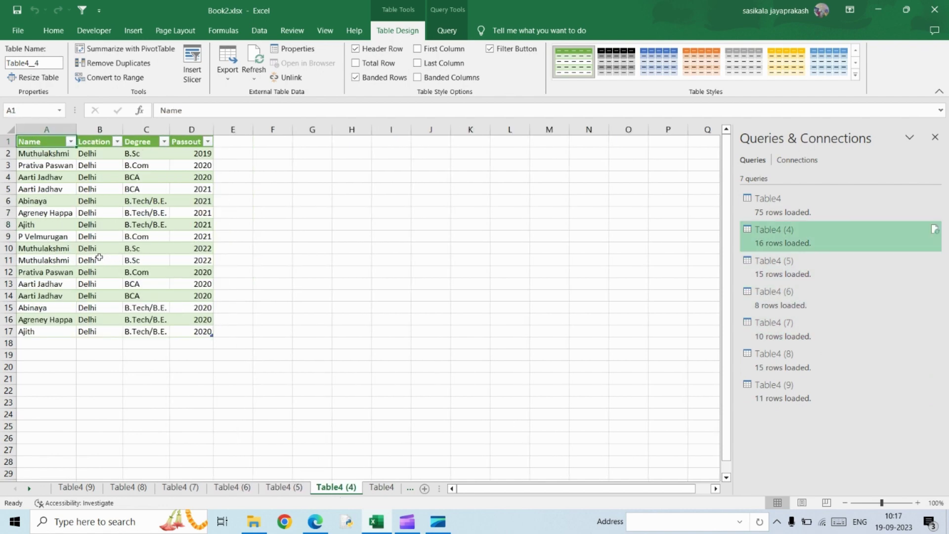
left_click(99, 258)
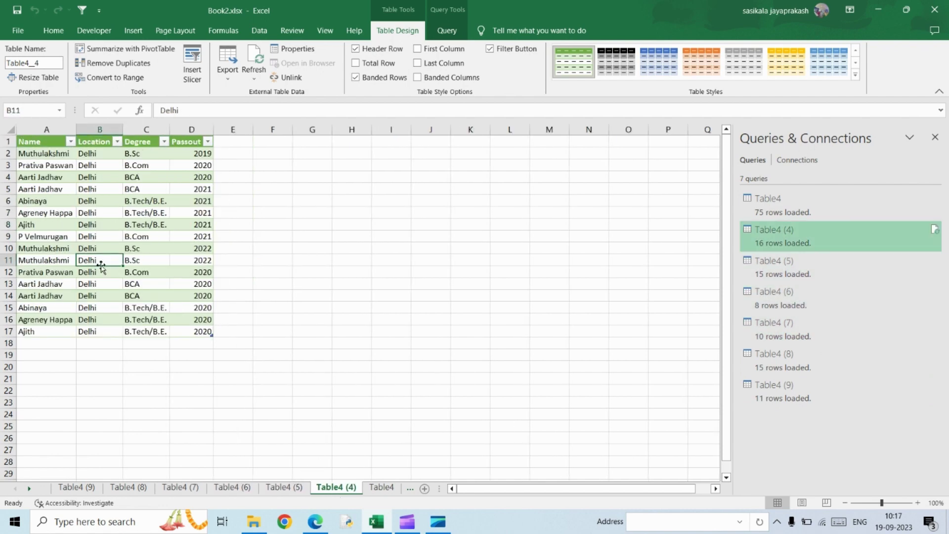
left_click(139, 153)
left_click(202, 152)
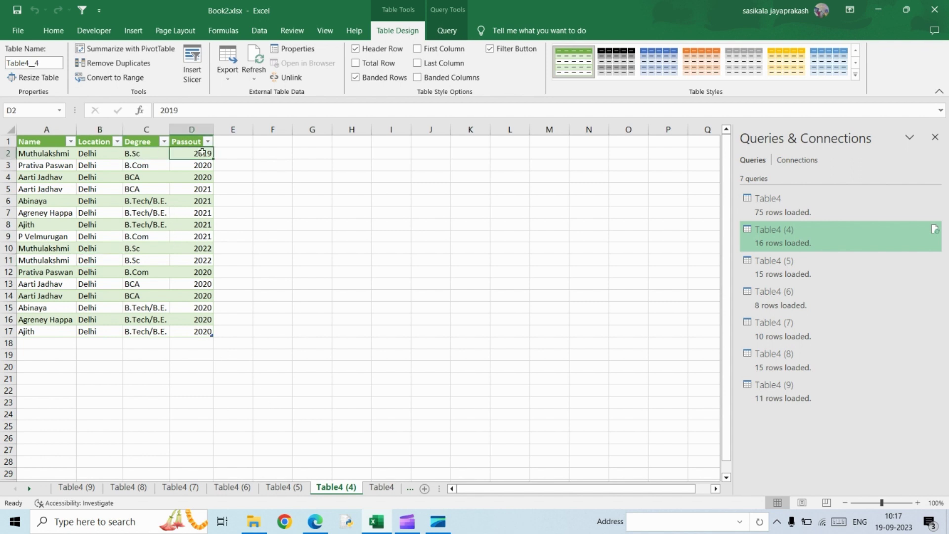